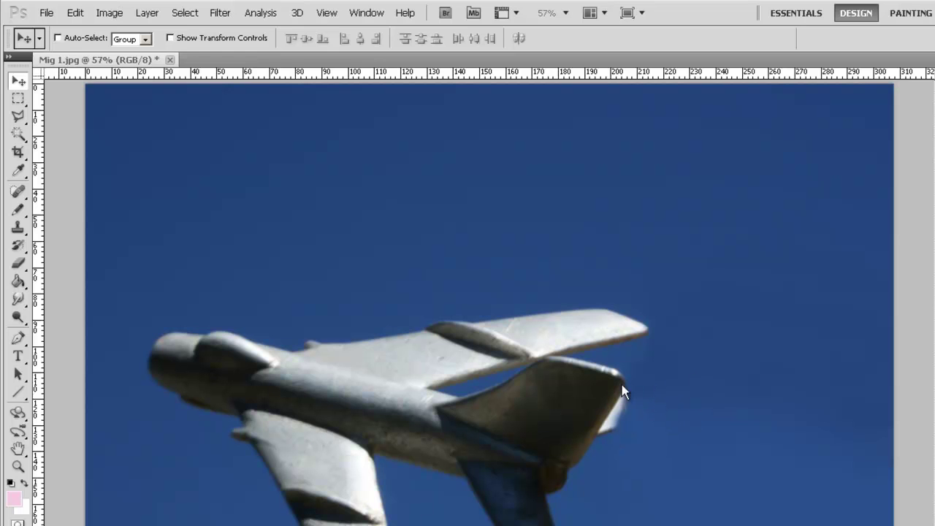
# Select the tip of the upper wing and copy it onto a new layer
pyautogui.click(19, 100)
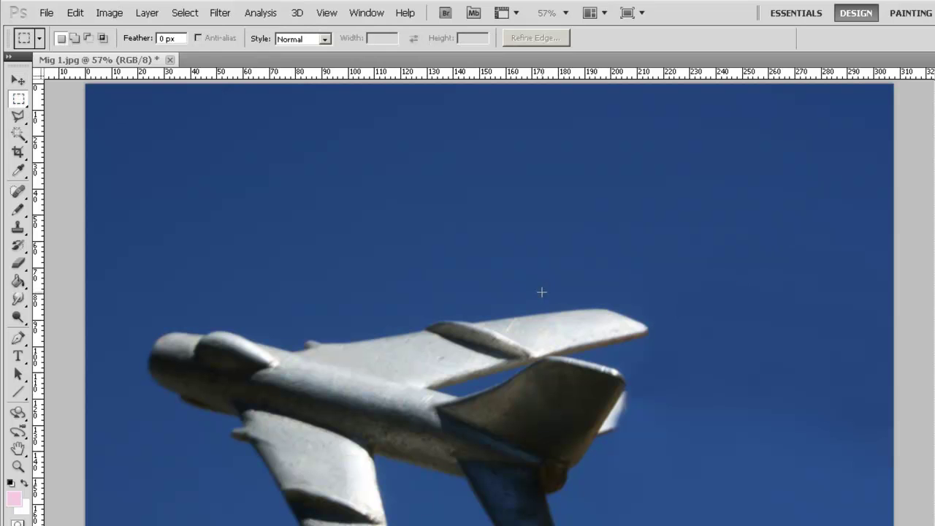
pyautogui.moveTo(630, 341); pyautogui.dragTo(656, 350)
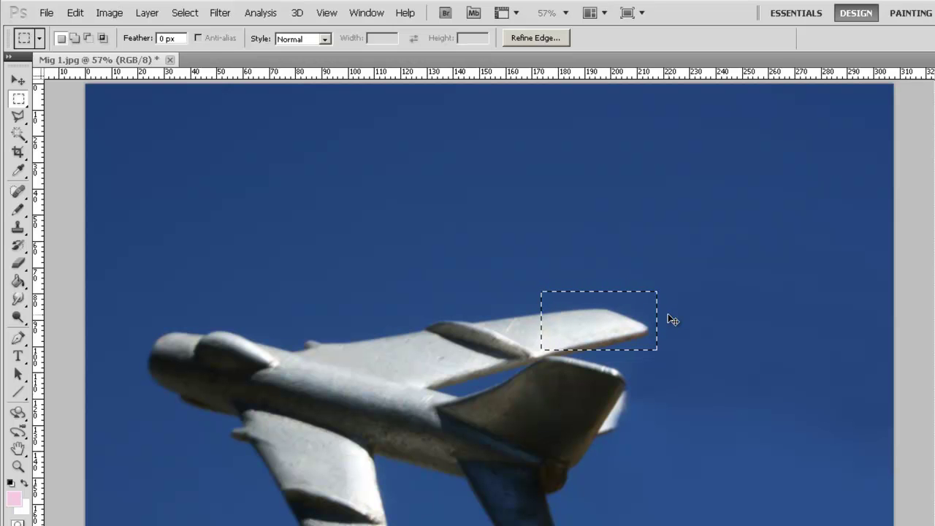
pyautogui.hotkey('ctrl', 'j')
# Move the copied wing tip down to the tail and nudge it slightly right
pyautogui.click(19, 80)
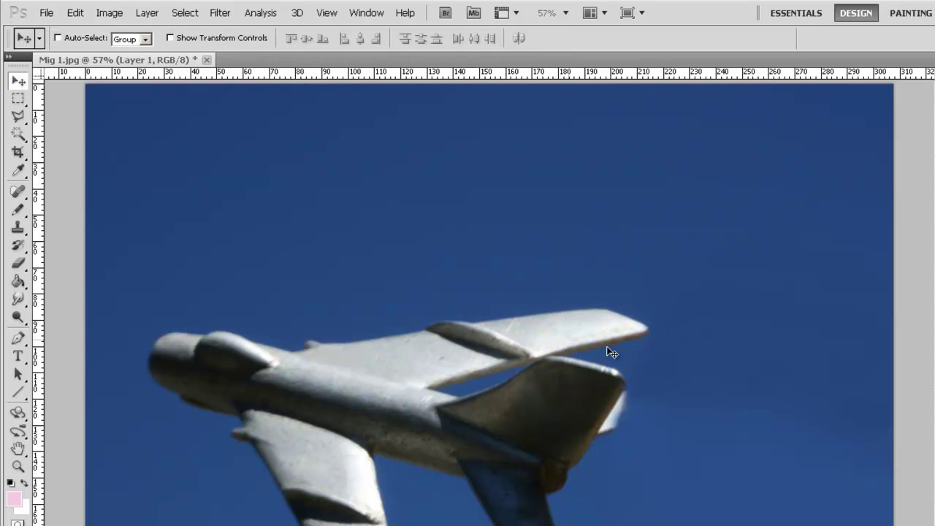
pyautogui.moveTo(604, 324); pyautogui.dragTo(635, 409)
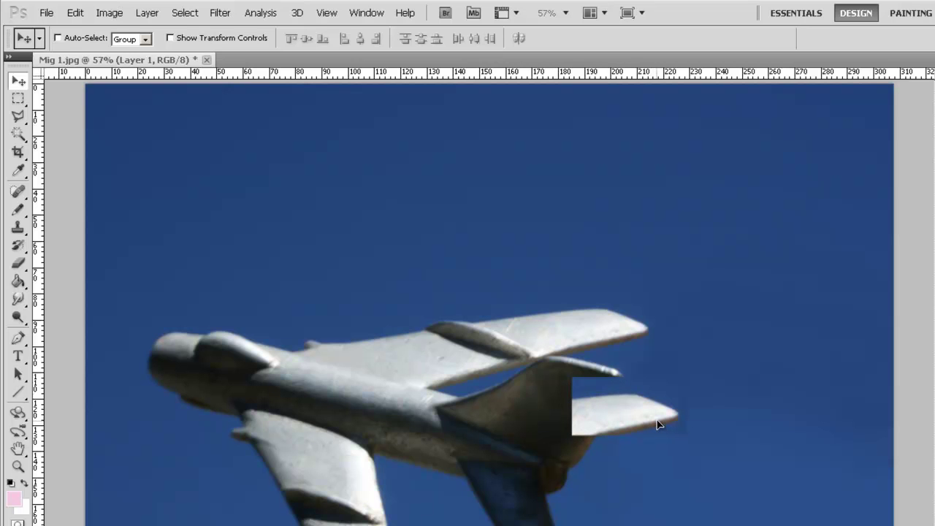
pyautogui.hotkey('shift', 'Right')
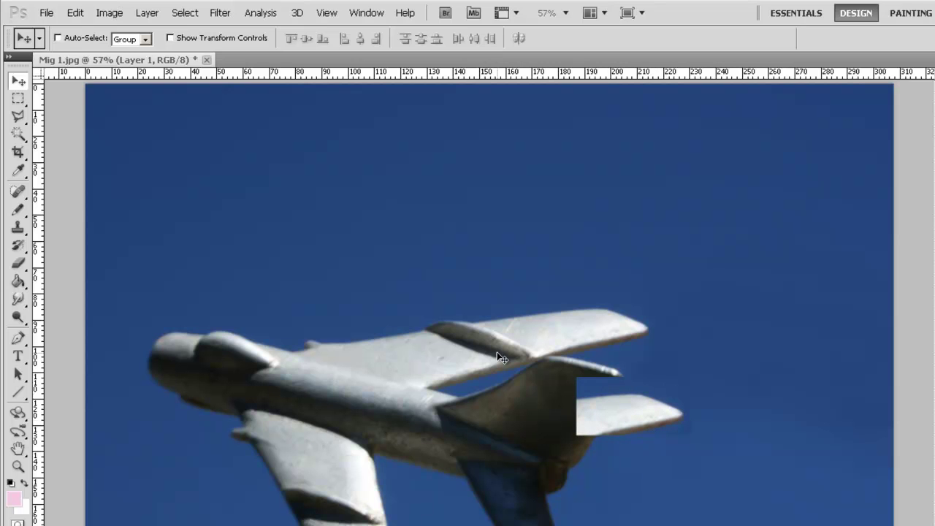
# Draw a Polygonal Lasso selection around the tail fin
pyautogui.click(17, 262)
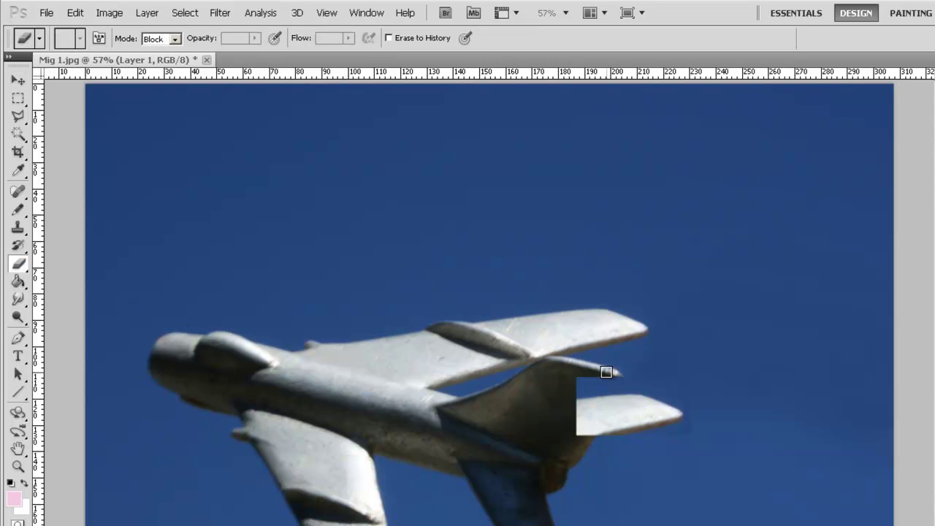
pyautogui.click(18, 116)
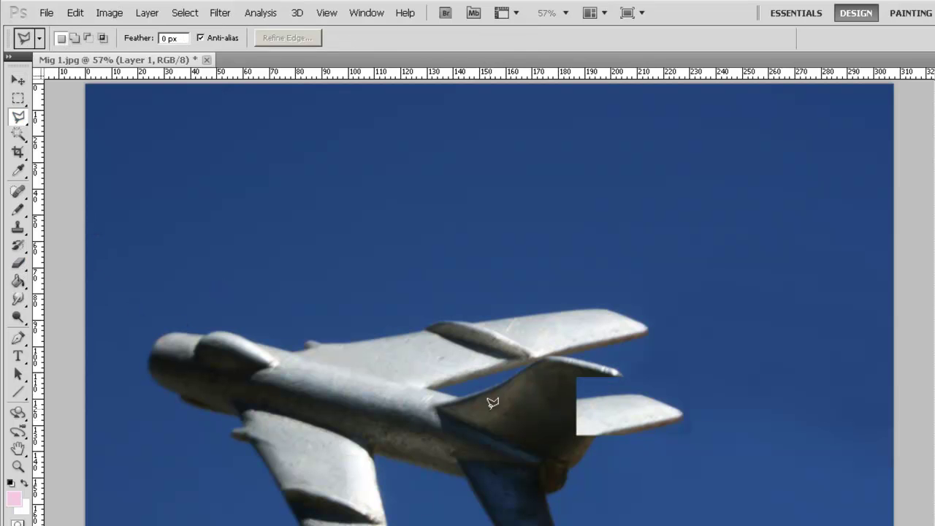
pyautogui.click(588, 447)
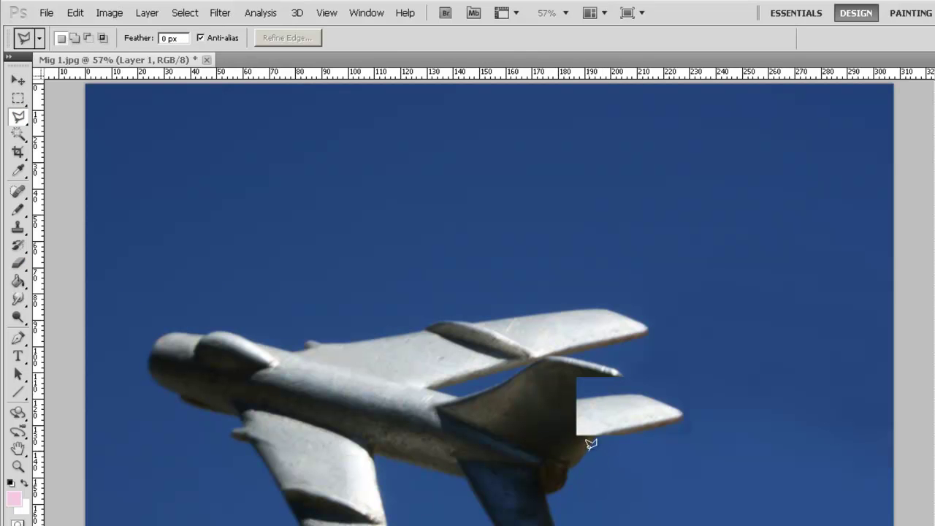
pyautogui.click(622, 372)
pyautogui.click(578, 358)
pyautogui.click(533, 395)
pyautogui.doubleClick(576, 452)
# Erase the pasted piece inside the fin selection, then deselect
pyautogui.click(18, 263)
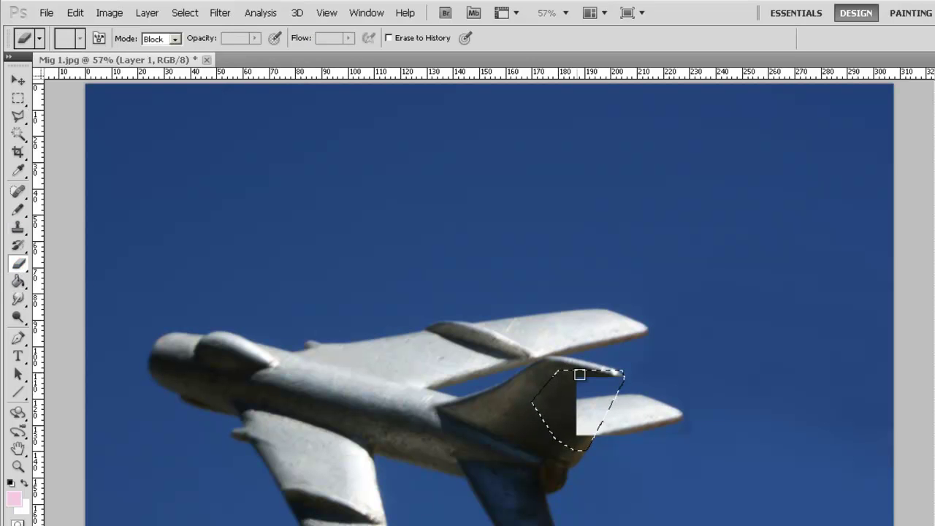
pyautogui.moveTo(579, 374)
pyautogui.mouseDown()
pyautogui.moveTo(602, 379)
pyautogui.moveTo(576, 422)
pyautogui.moveTo(613, 374)
pyautogui.moveTo(580, 418)
pyautogui.moveTo(589, 413)
pyautogui.moveTo(572, 455)
pyautogui.moveTo(619, 398)
pyautogui.moveTo(597, 371)
pyautogui.moveTo(586, 395)
pyautogui.moveTo(602, 360)
pyautogui.moveTo(578, 409)
pyautogui.mouseUp()
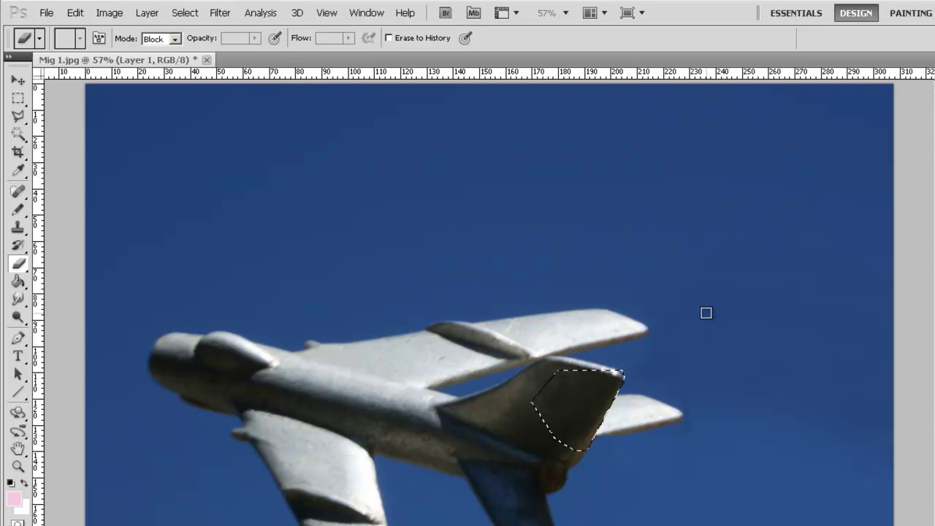
pyautogui.hotkey('ctrl', 'd')
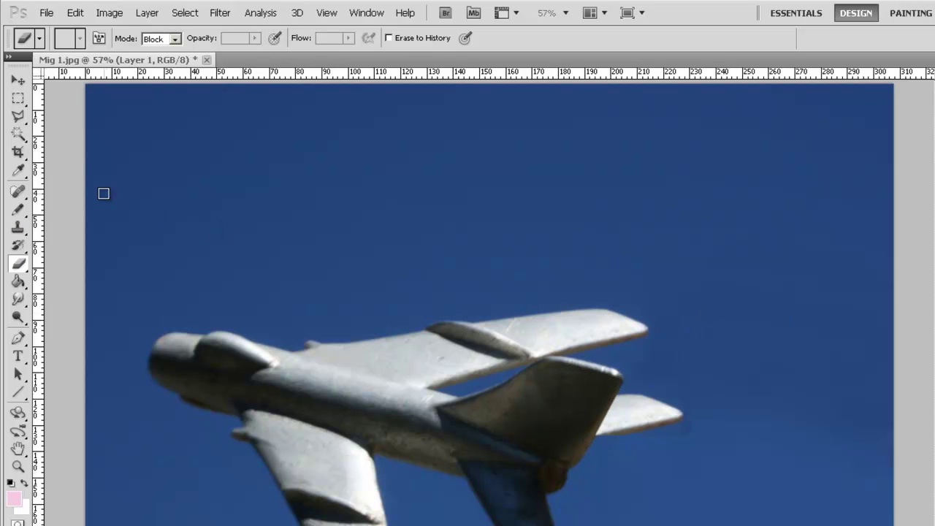
# Shift the copied stabiliser slightly right and lasso its outer tip
pyautogui.click(18, 80)
pyautogui.moveTo(666, 419); pyautogui.dragTo(666, 418)
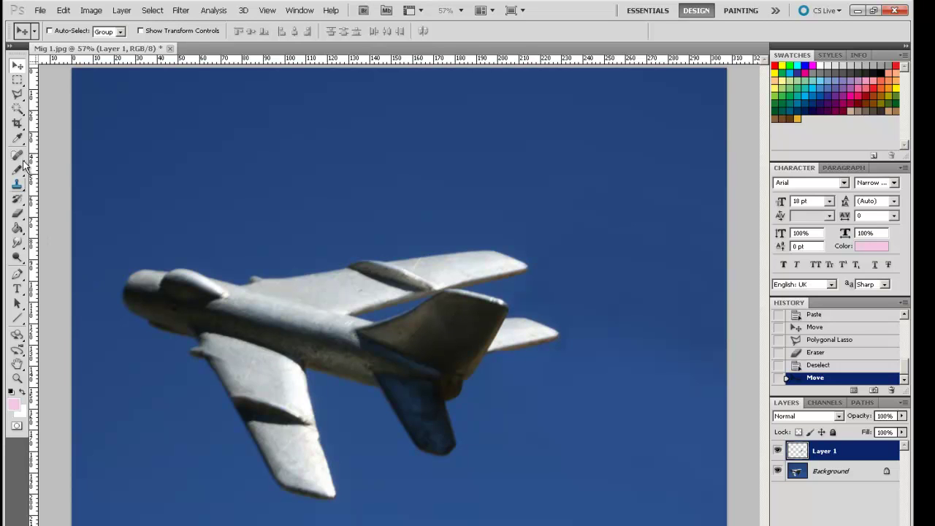
pyautogui.click(16, 96)
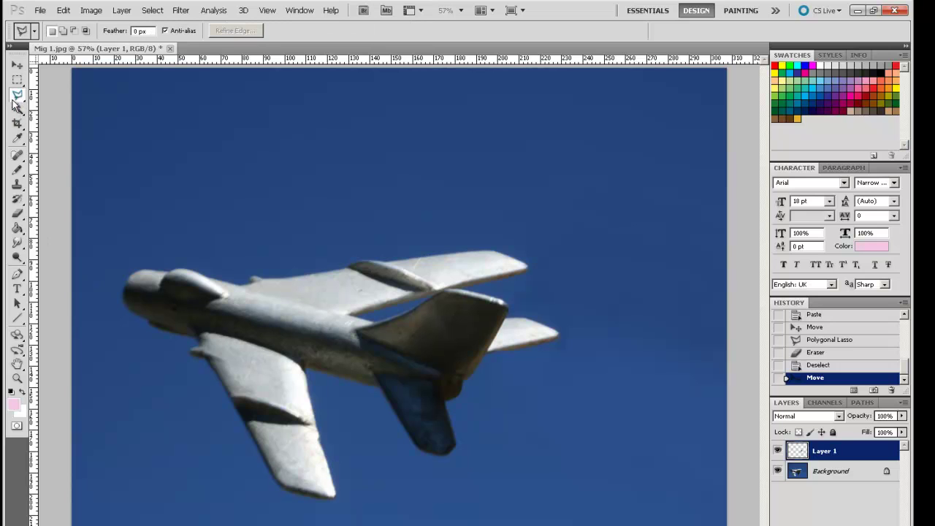
pyautogui.click(542, 314)
pyautogui.click(578, 353)
pyautogui.click(574, 310)
pyautogui.click(549, 303)
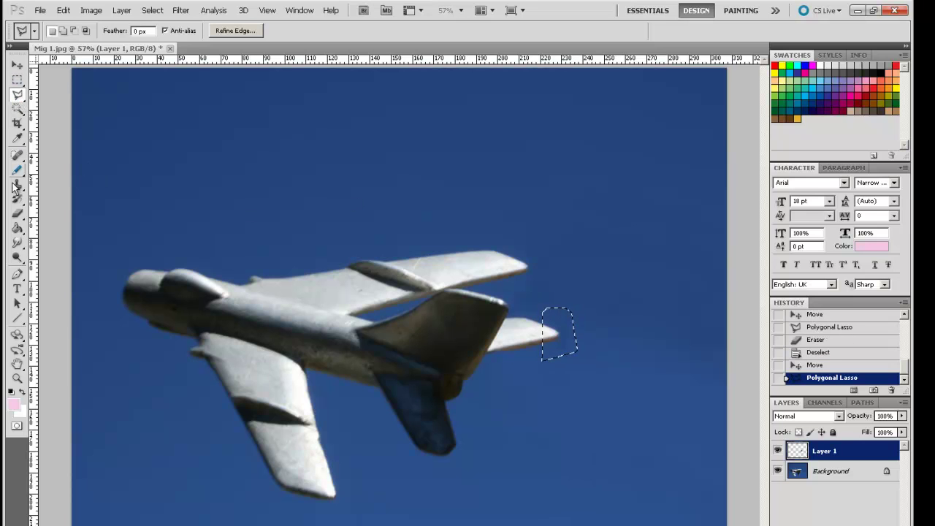
# Erase the selected stabiliser tip, deselect, and clean up leftover edge pixels
pyautogui.click(17, 212)
pyautogui.moveTo(573, 333)
pyautogui.mouseDown()
pyautogui.moveTo(548, 342)
pyautogui.moveTo(549, 318)
pyautogui.moveTo(551, 329)
pyautogui.mouseUp()
pyautogui.hotkey('ctrl', 'd')
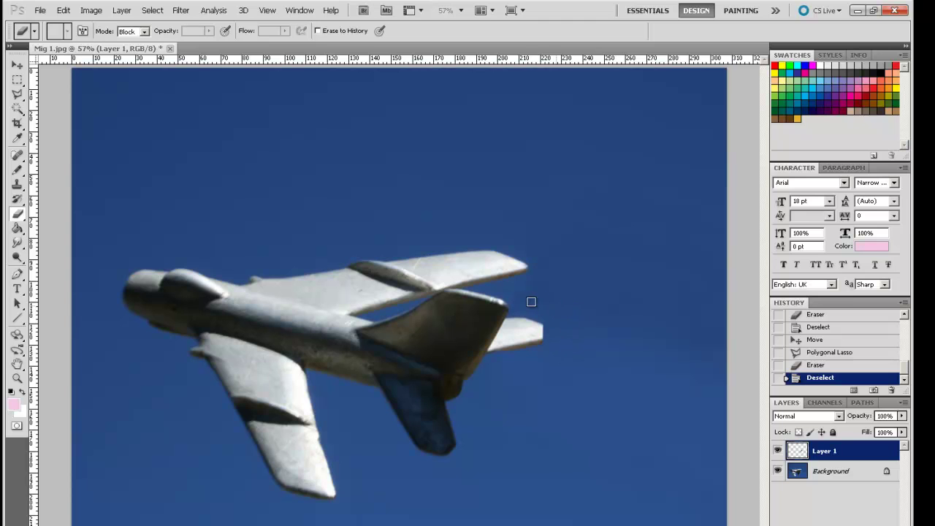
pyautogui.moveTo(569, 317); pyautogui.dragTo(572, 336)
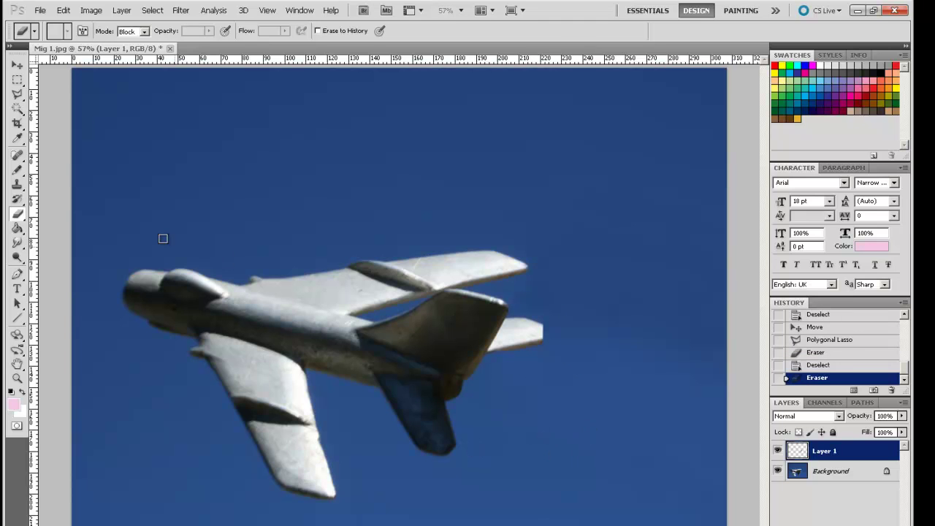
pyautogui.click(17, 66)
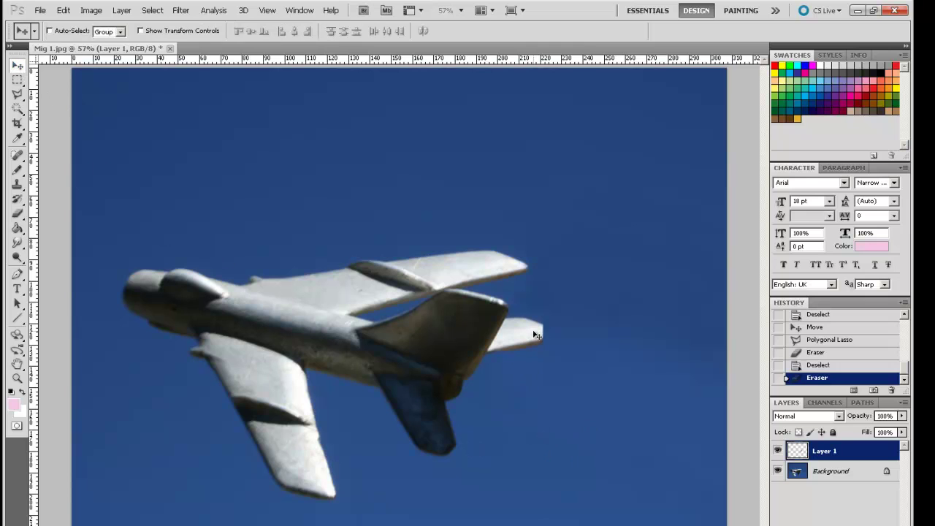
# Move the stabiliser piece left toward the fuselage and outline the tail fin
pyautogui.moveTo(537, 336); pyautogui.dragTo(523, 338)
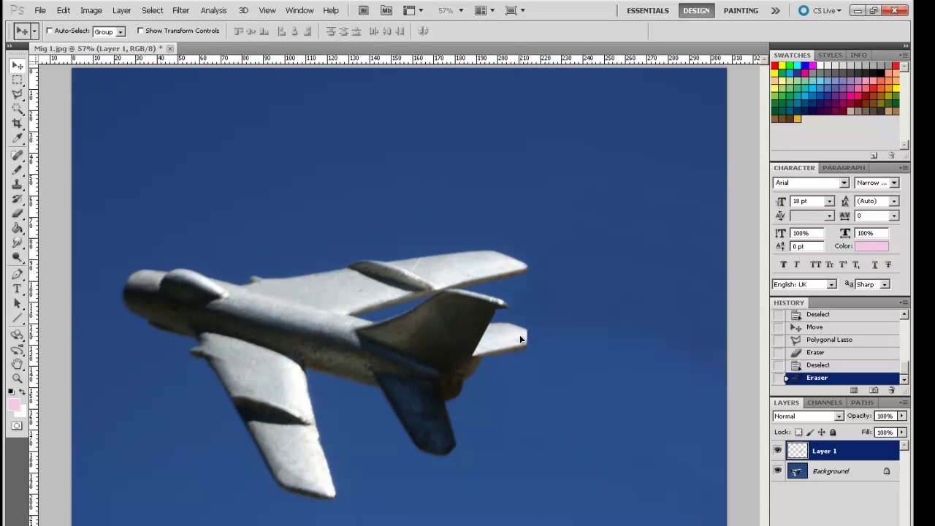
pyautogui.moveTo(520, 335); pyautogui.dragTo(519, 335)
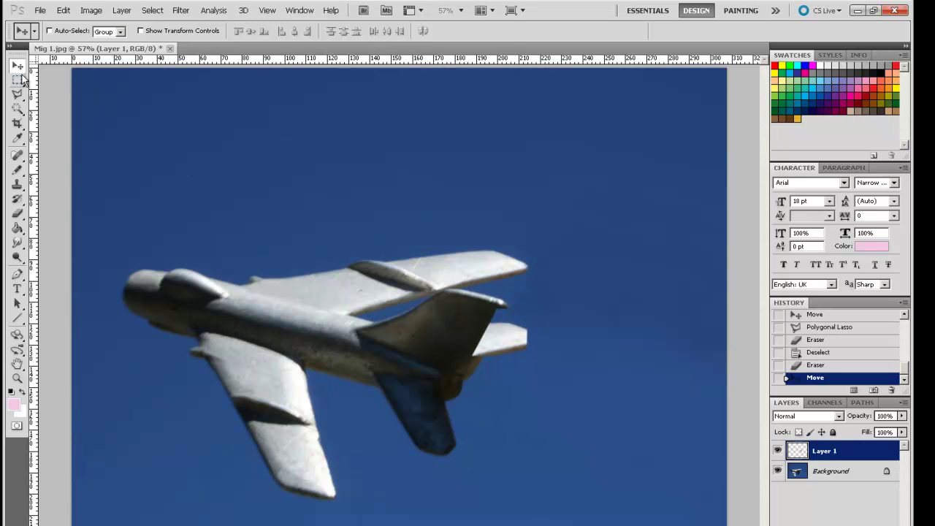
pyautogui.click(16, 94)
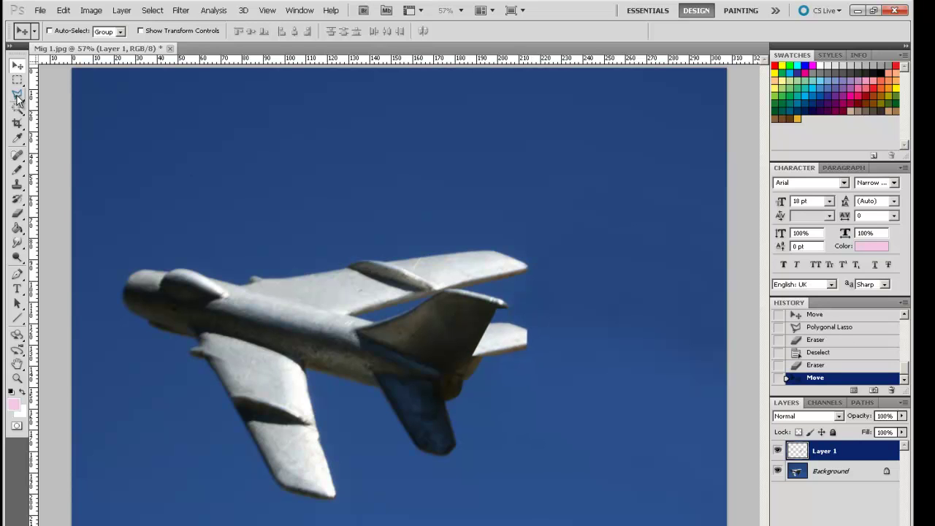
pyautogui.click(509, 309)
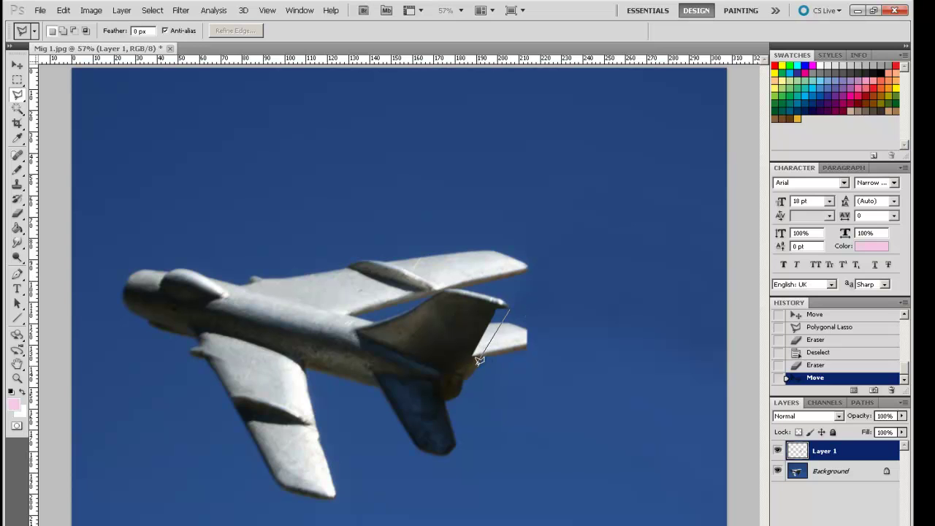
pyautogui.click(474, 363)
pyautogui.click(461, 338)
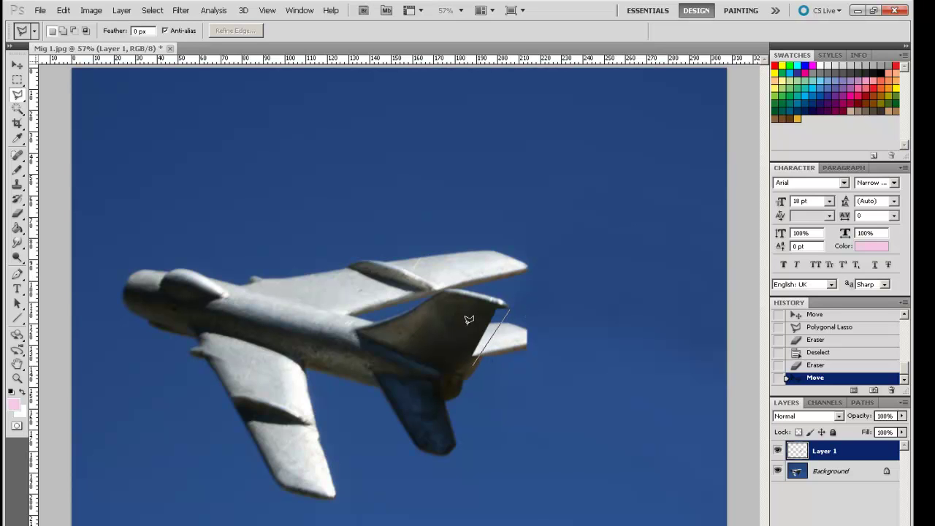
pyautogui.click(510, 298)
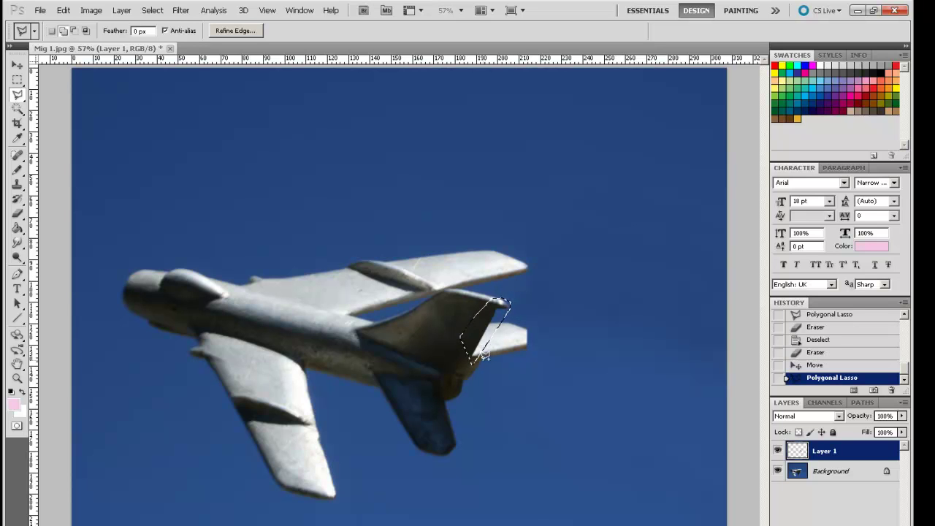
# Reselect the fin's trailing edge and erase the ragged sliver inside it
pyautogui.click(512, 301)
pyautogui.click(464, 321)
pyautogui.click(468, 359)
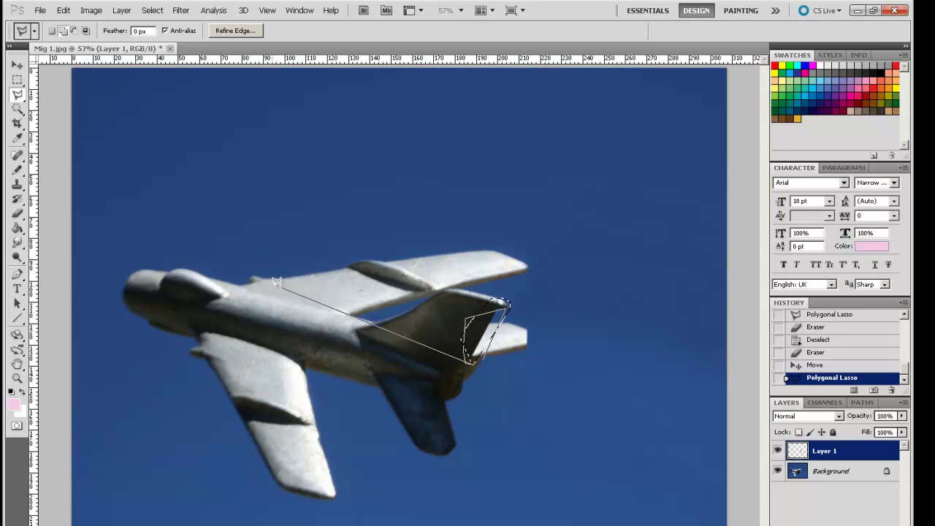
pyautogui.doubleClick(483, 359)
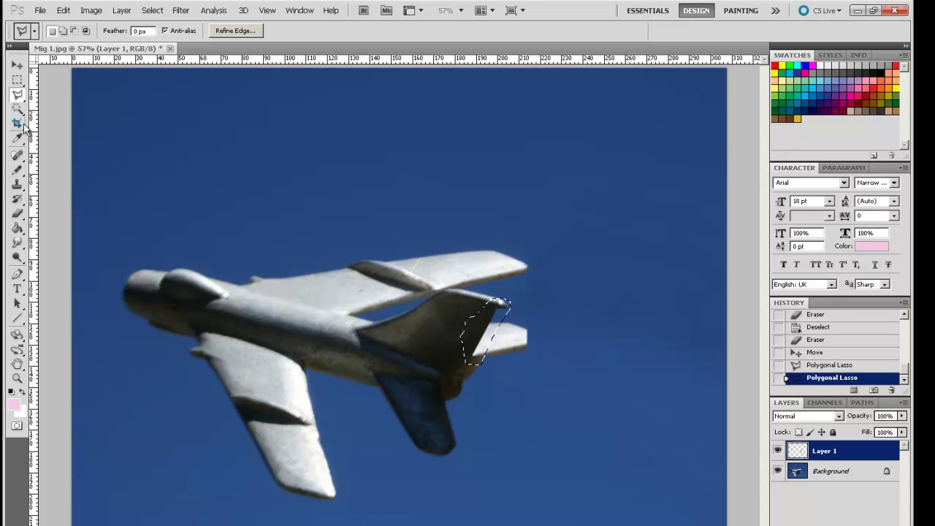
pyautogui.click(19, 214)
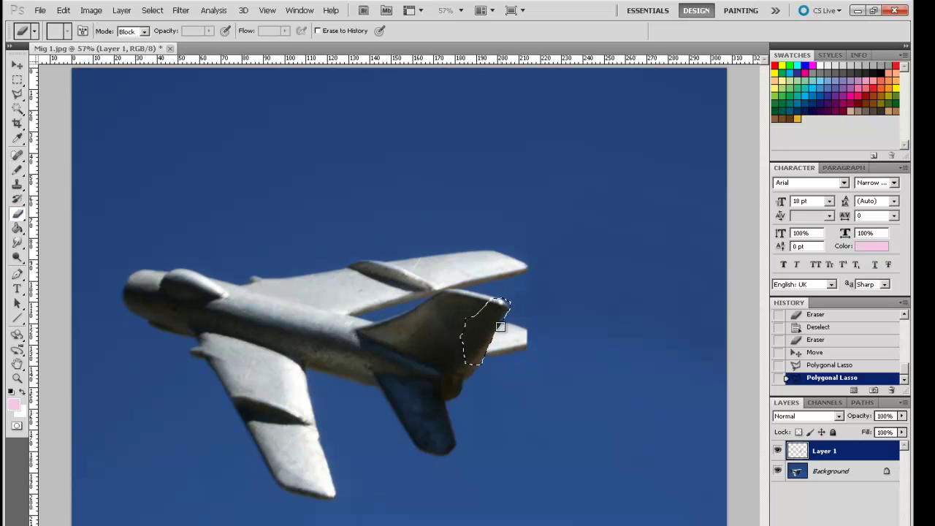
pyautogui.click(514, 296)
# Deselect, then merge Layer 1 into the Background with Flatten Image from the Layers panel menu
pyautogui.hotkey('ctrl', 'd')
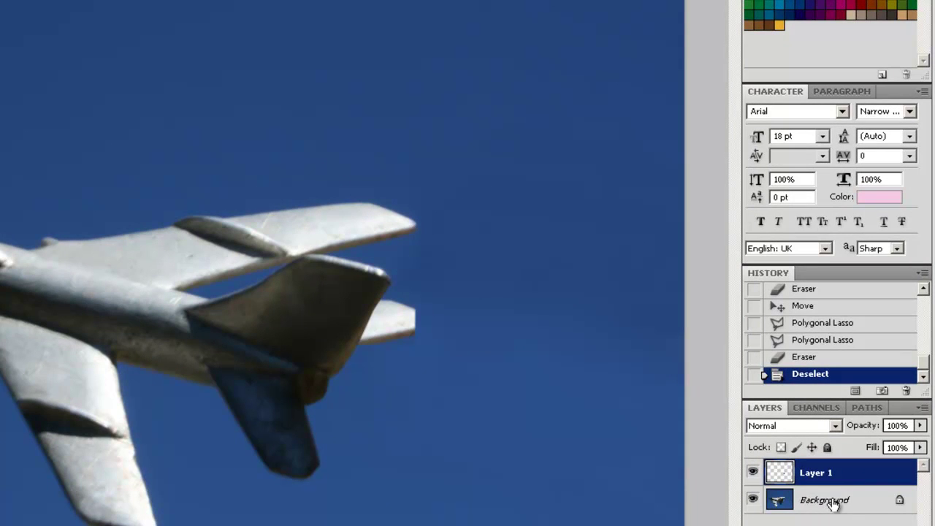
pyautogui.click(924, 409)
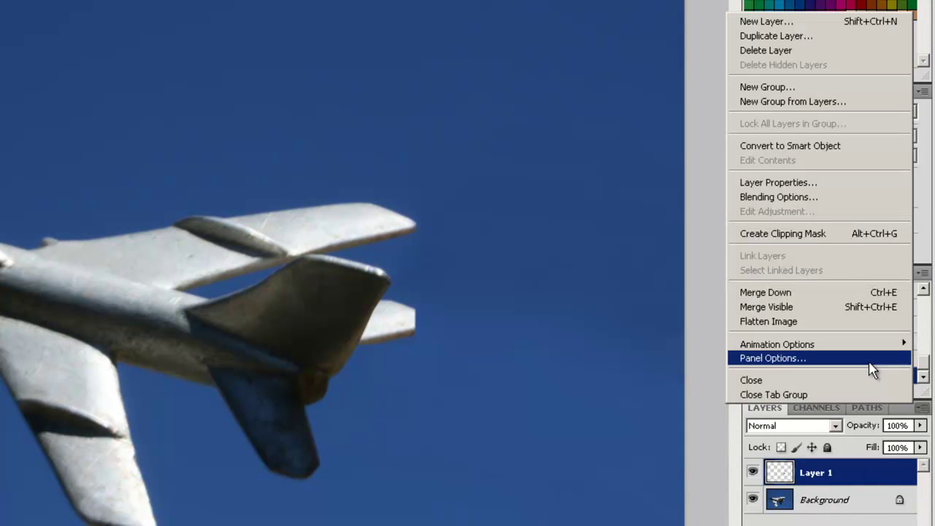
pyautogui.click(793, 324)
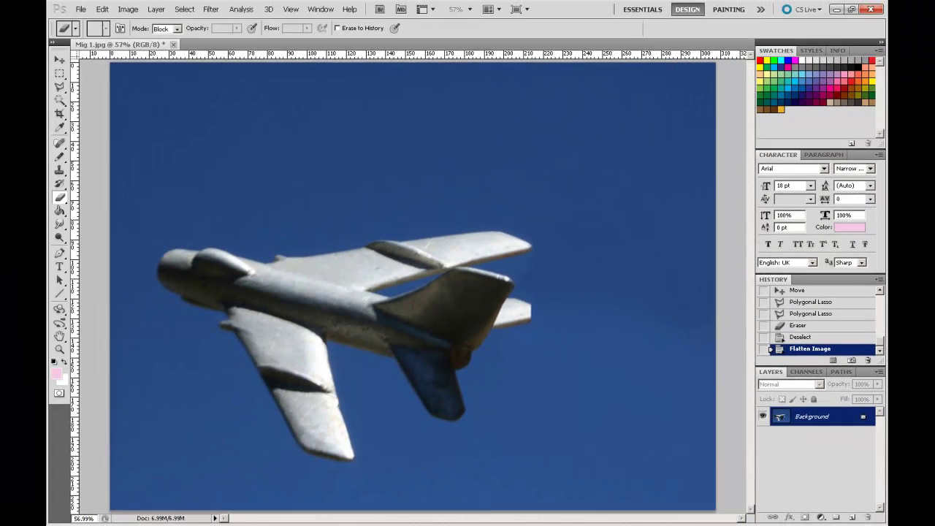
# Zoom in on the tailplane tip and set the Spot Healing Brush to 11 px
pyautogui.click(60, 349)
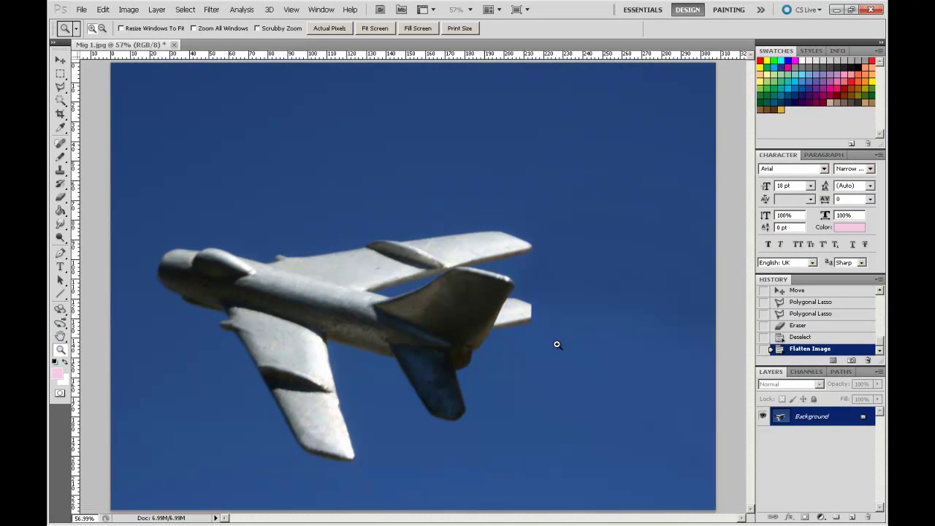
pyautogui.moveTo(565, 354); pyautogui.dragTo(568, 355)
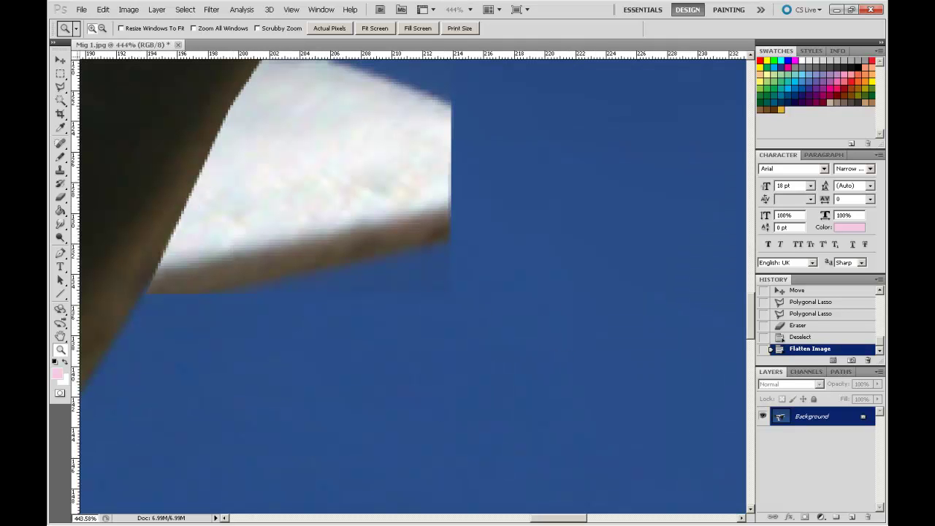
pyautogui.click(62, 145)
pyautogui.click(101, 30)
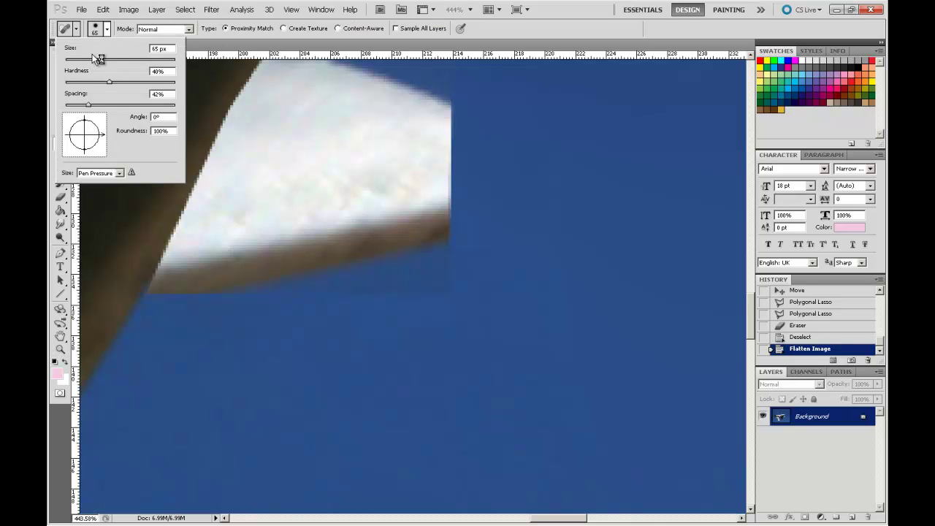
pyautogui.moveTo(100, 60); pyautogui.dragTo(72, 68)
pyautogui.click(340, 299)
# Heal the stray mark below the tailplane tip, then fit the photo to the window
pyautogui.moveTo(347, 298); pyautogui.dragTo(410, 287)
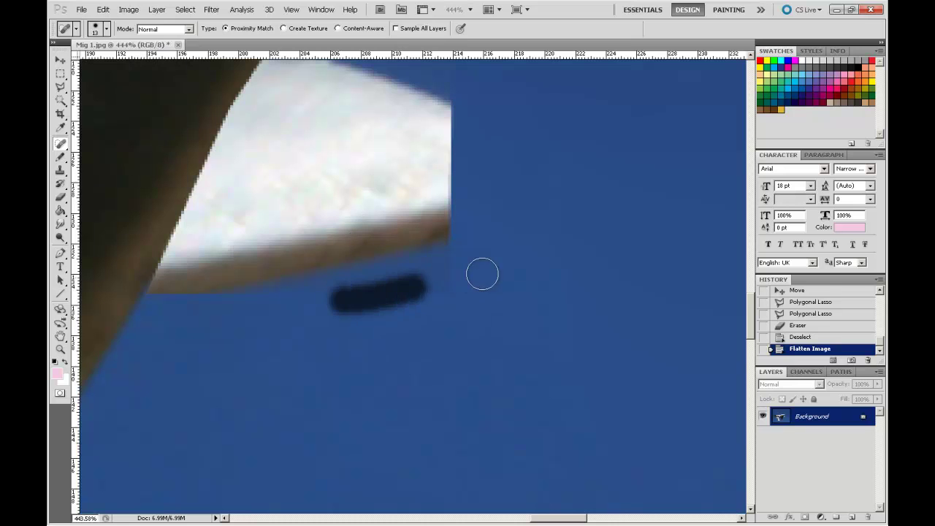
pyautogui.moveTo(482, 274); pyautogui.dragTo(482, 276)
pyautogui.moveTo(313, 299)
pyautogui.mouseDown()
pyautogui.moveTo(485, 258)
pyautogui.moveTo(482, 266)
pyautogui.mouseUp()
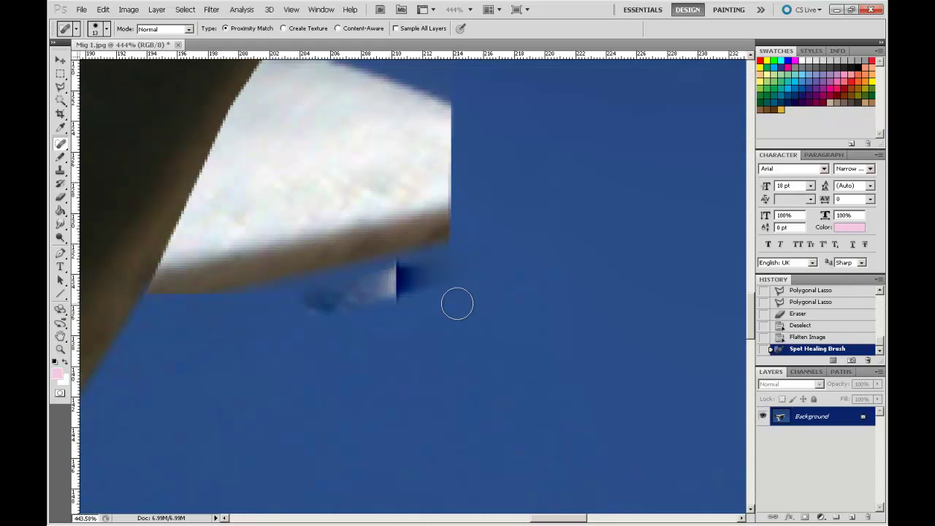
pyautogui.hotkey('ctrl', '-')
pyautogui.hotkey('ctrl', '-')
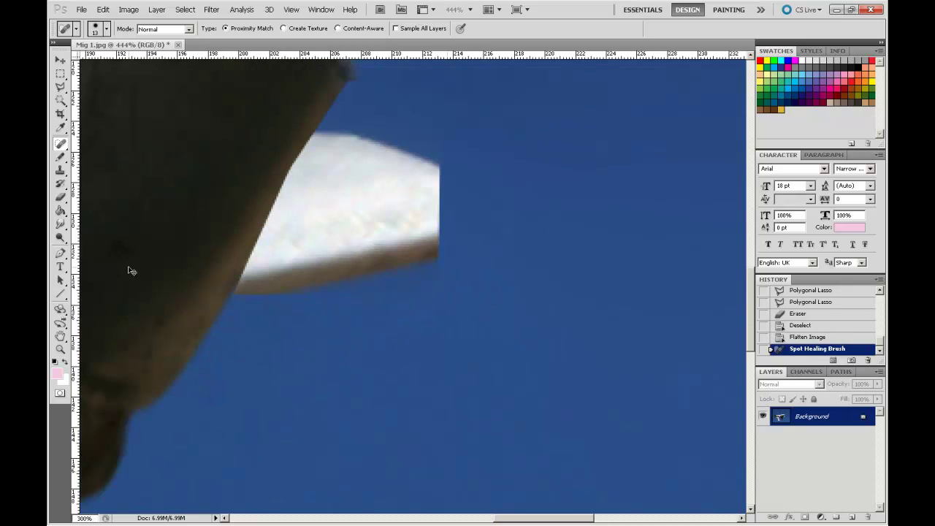
pyautogui.hotkey('ctrl', '-')
pyautogui.hotkey('ctrl', '-')
pyautogui.hotkey('ctrl', '-')
pyautogui.hotkey('ctrl', '-')
pyautogui.hotkey('ctrl', '-')
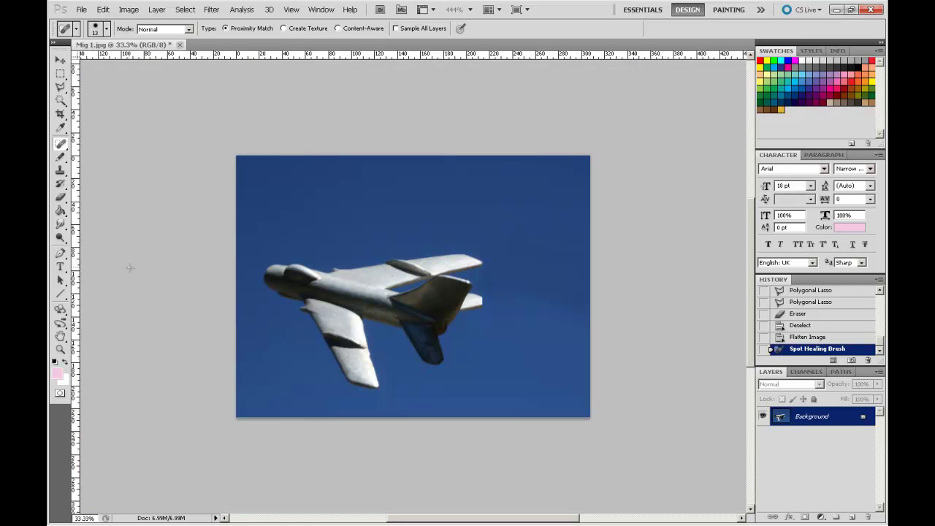
pyautogui.hotkey('ctrl', '0')
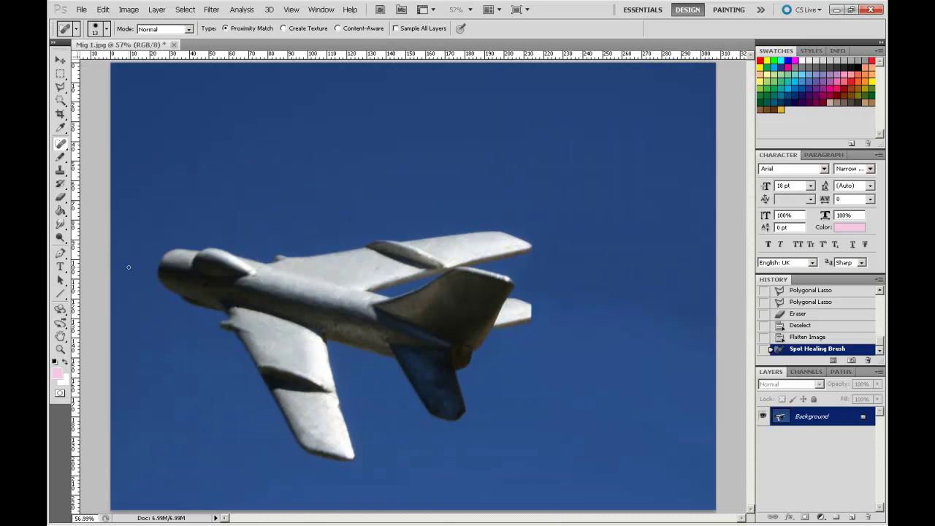
# Crop the image to a tight box framing the jet
pyautogui.click(60, 114)
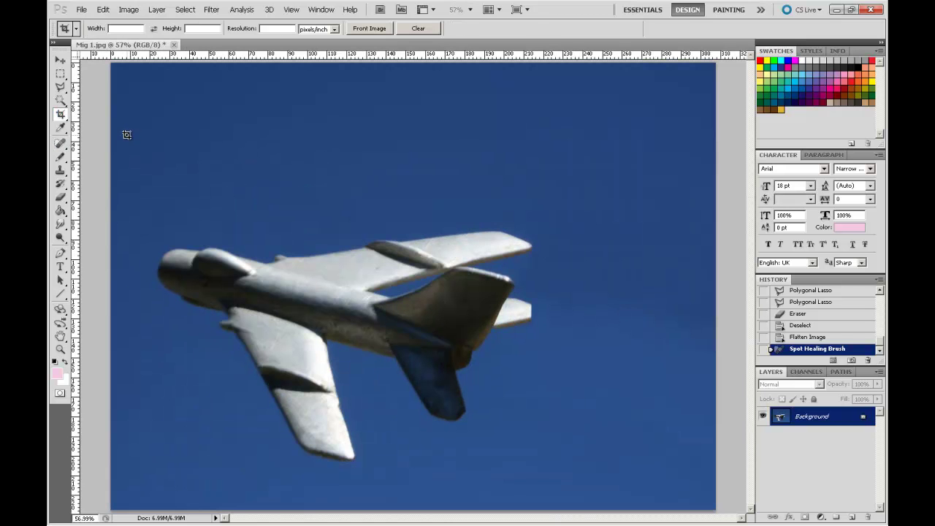
pyautogui.moveTo(126, 134); pyautogui.dragTo(586, 495)
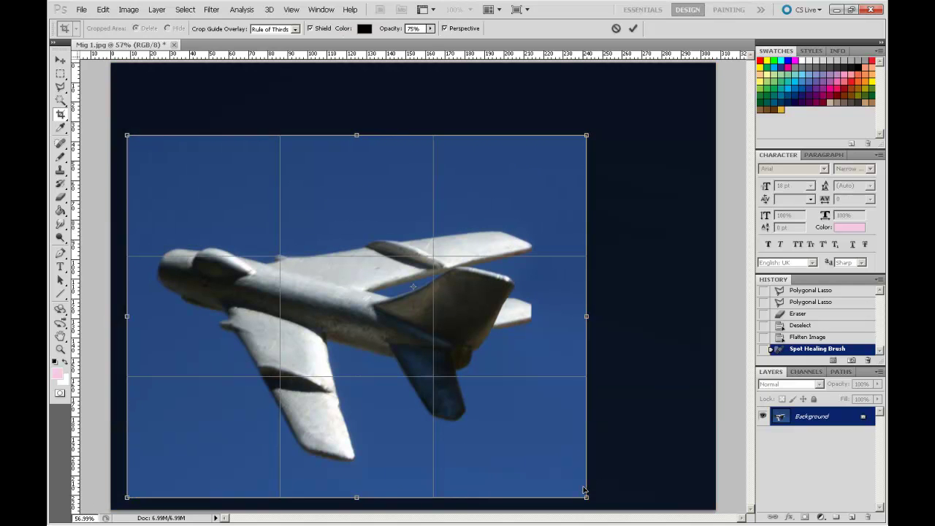
pyautogui.press('Return')
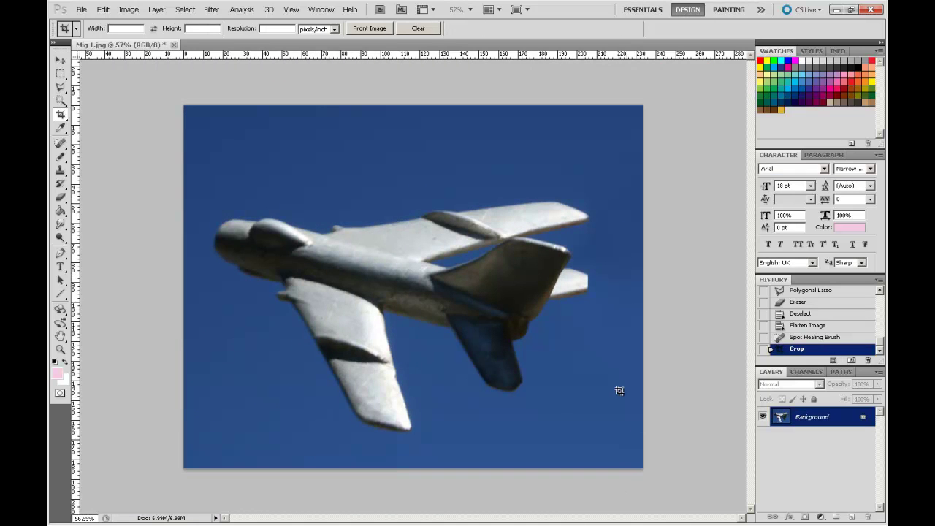